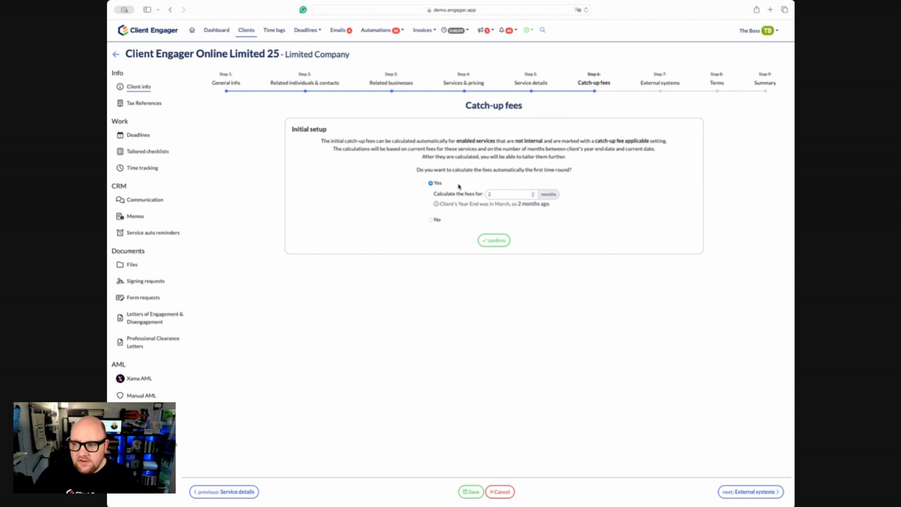
# Calculate the initial catch-up fees automatically for 14 months and confirm the setup.
pyautogui.click(510, 194)
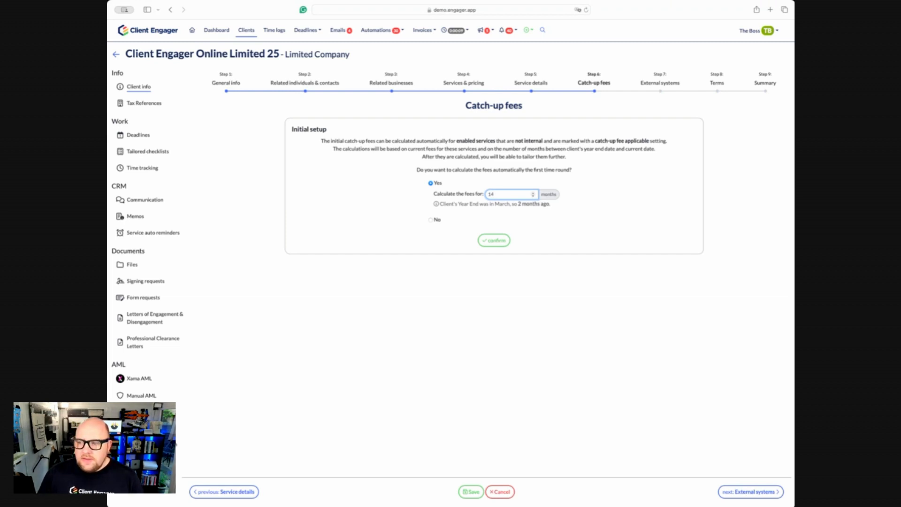
pyautogui.click(495, 240)
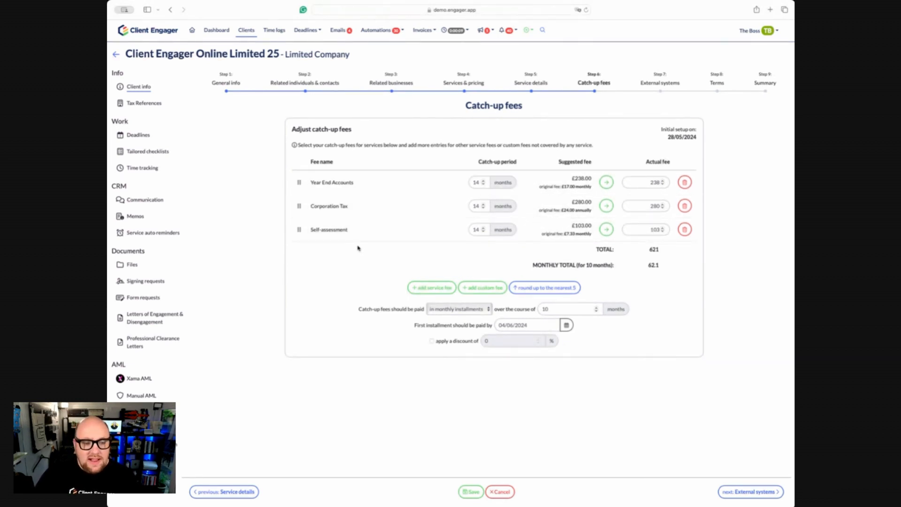
# Set the Self-assessment catch-up period to 2 months and apply its suggested fee as the actual fee.
pyautogui.moveTo(479, 230); pyautogui.dragTo(451, 230)
pyautogui.write('2')
pyautogui.click(443, 235)
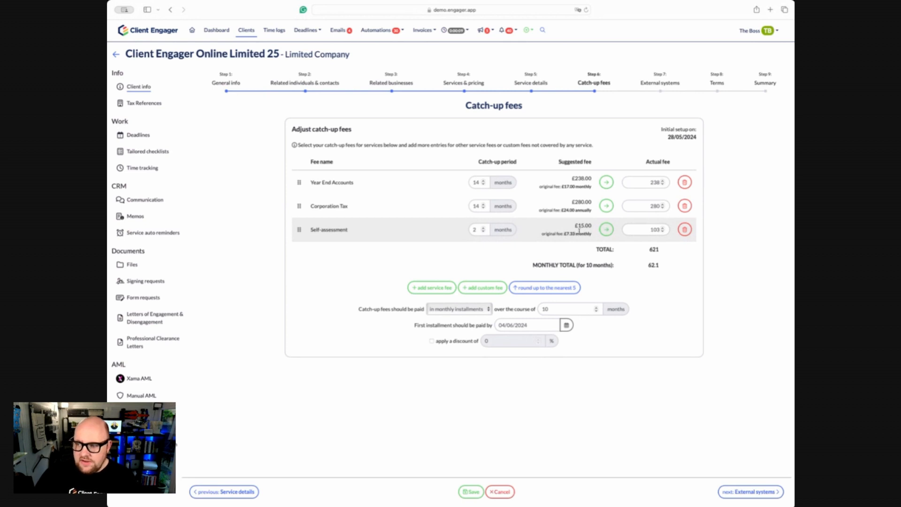
pyautogui.click(606, 229)
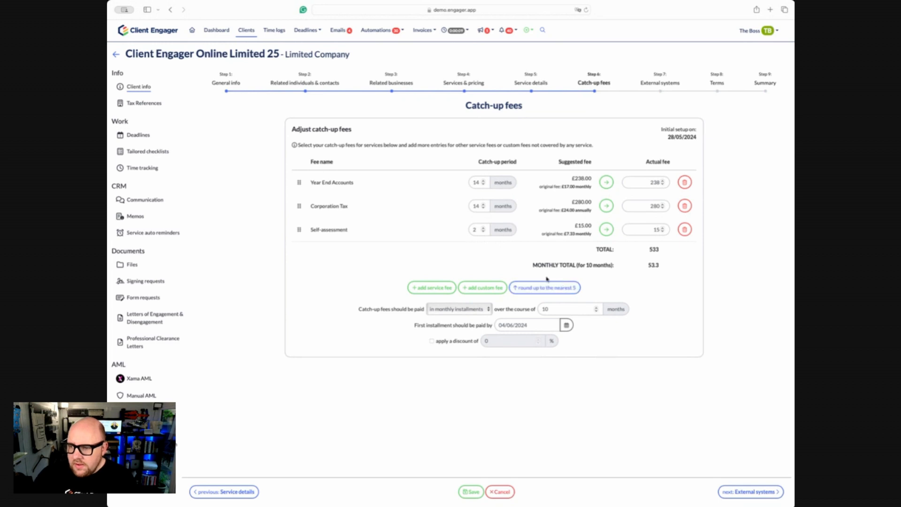
# Try having the catch-up fees paid in one go and return to monthly installments.
pyautogui.click(462, 308)
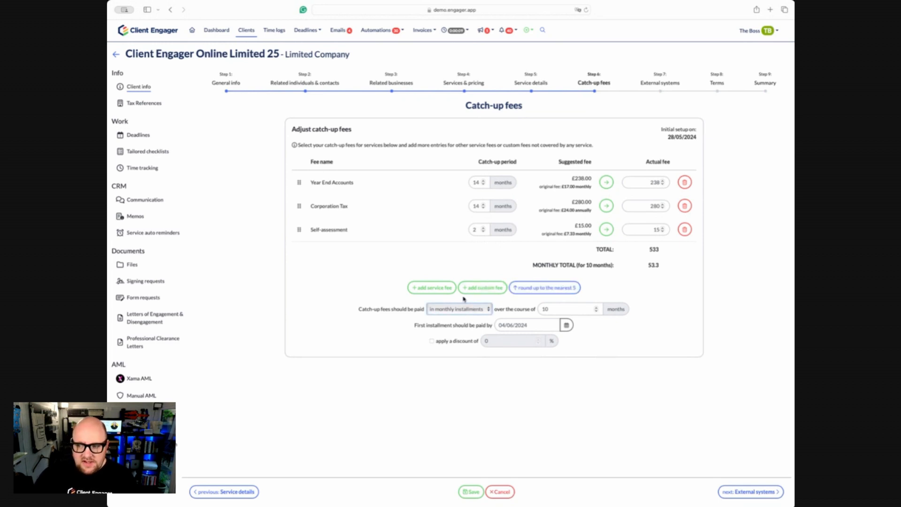
pyautogui.click(465, 301)
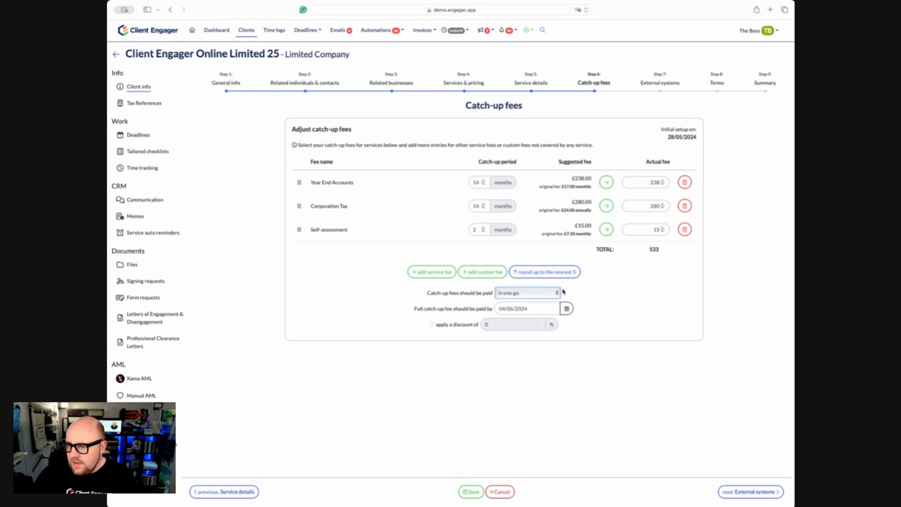
pyautogui.click(526, 300)
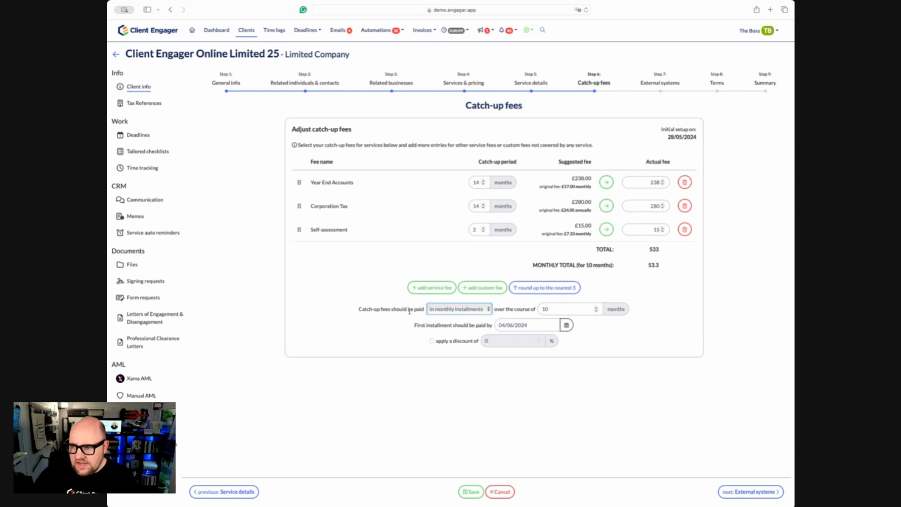
# Try spreading the catch-up fee installments over 3 months and restore the period to 10 months.
pyautogui.click(573, 308)
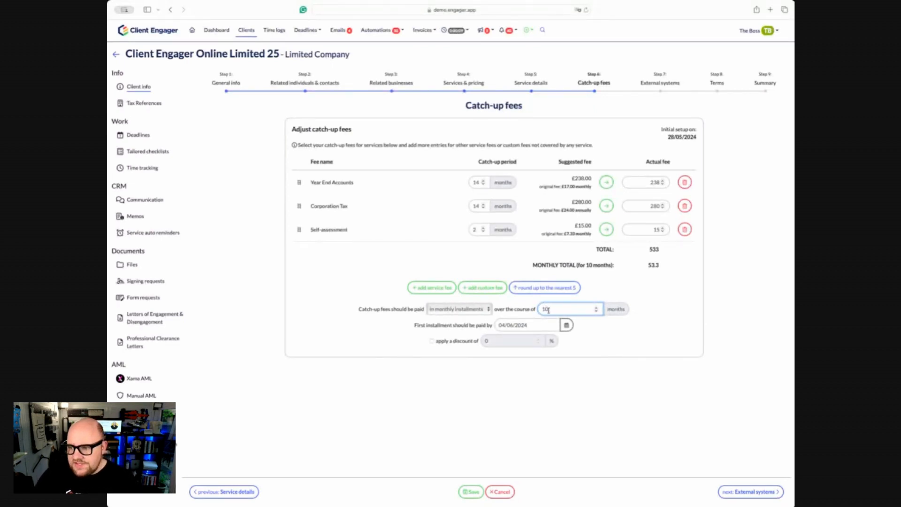
pyautogui.moveTo(551, 308); pyautogui.dragTo(496, 307)
pyautogui.write('3')
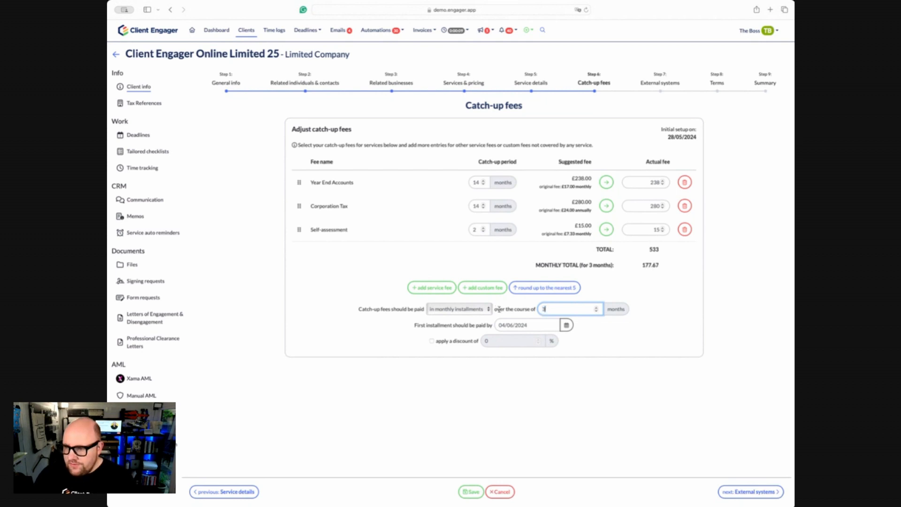
pyautogui.click(619, 328)
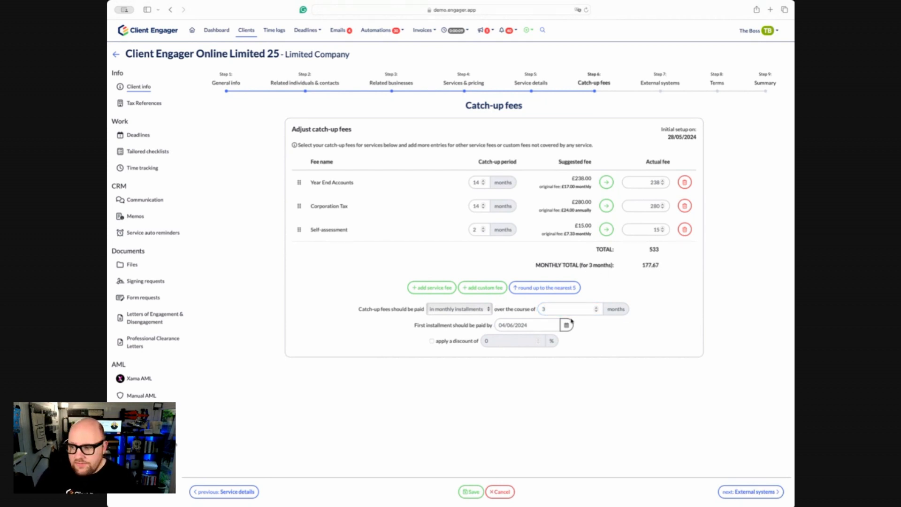
pyautogui.doubleClick(545, 309)
pyautogui.write('10')
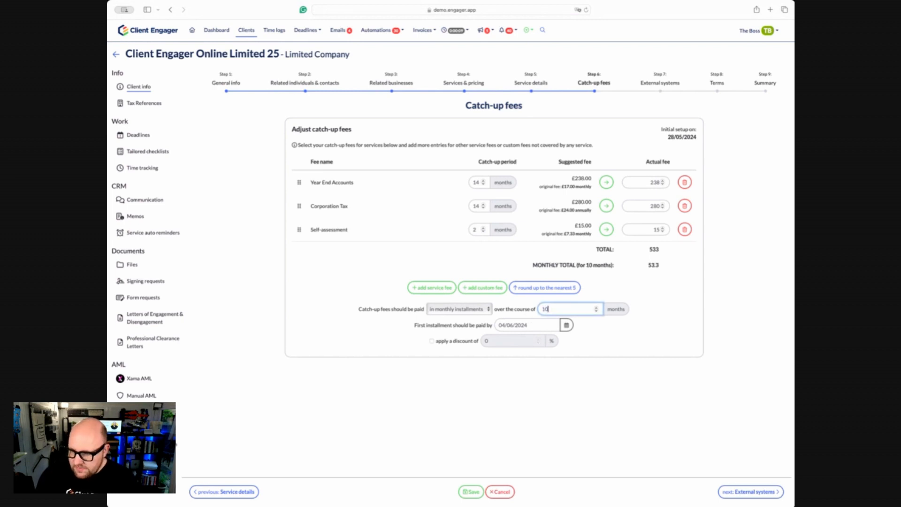
pyautogui.click(644, 282)
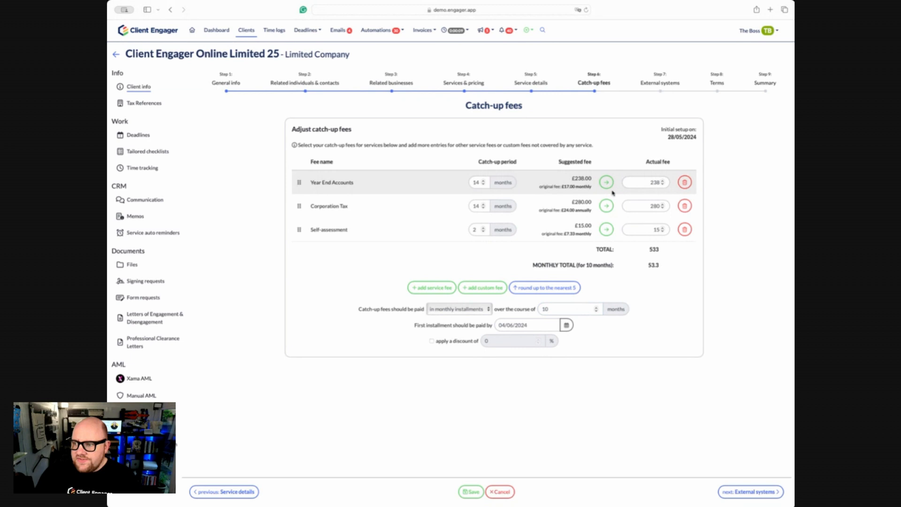
# Round the catch-up fees up to the nearest 5 and add a custom fee named "review bookkeepig health".
pyautogui.click(547, 287)
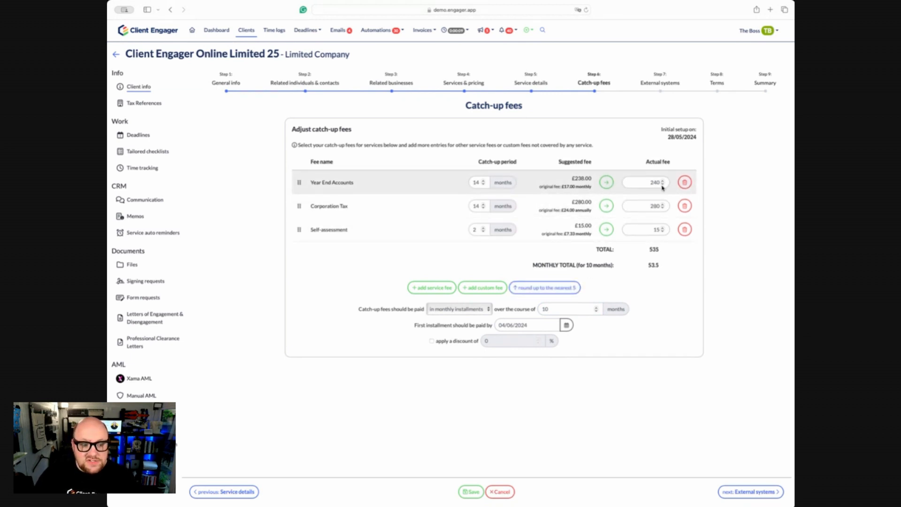
pyautogui.click(483, 289)
pyautogui.click(397, 255)
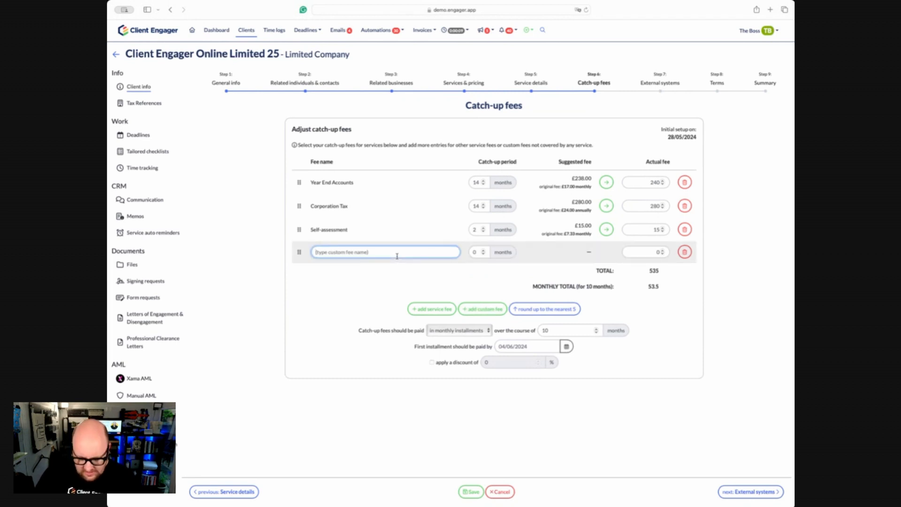
pyautogui.write('revi')
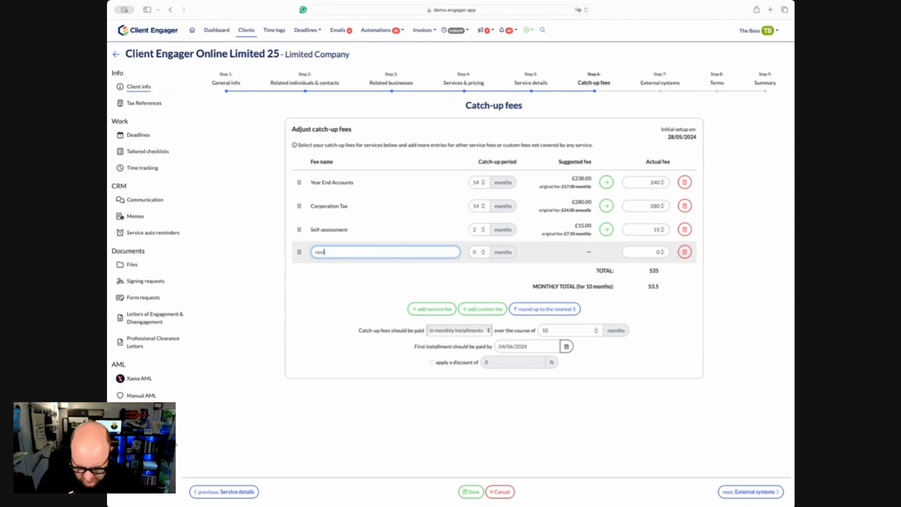
pyautogui.write('ew bookkeepig')
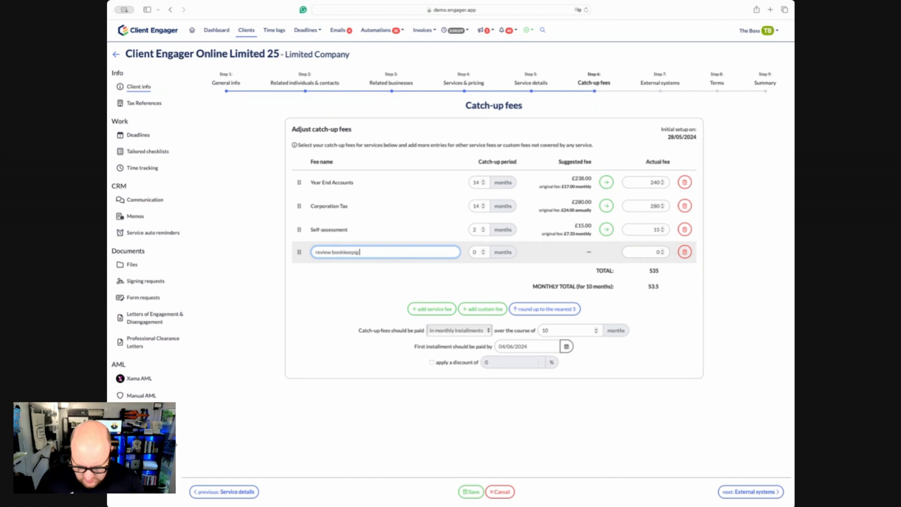
pyautogui.write(' health')
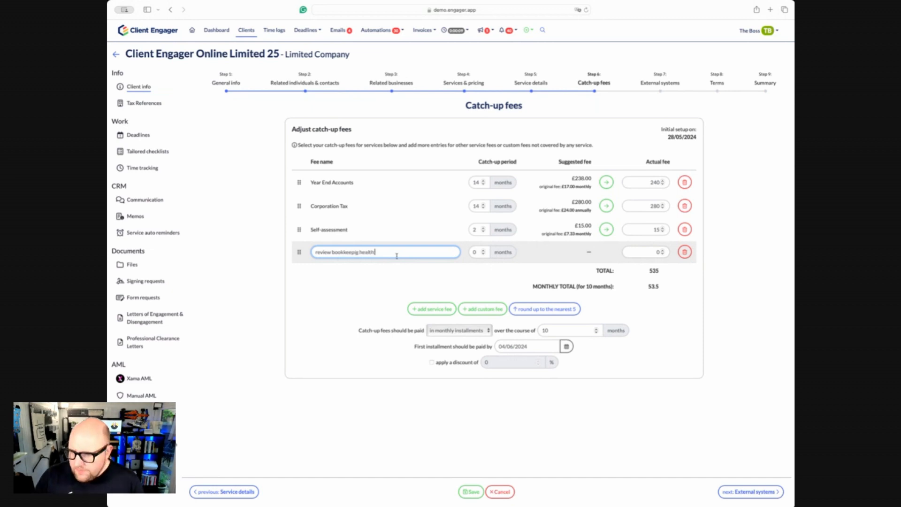
# Give the custom bookkeeping review fee a catch-up period of 1 month and an actual fee of 100.
pyautogui.click(476, 253)
pyautogui.write('1')
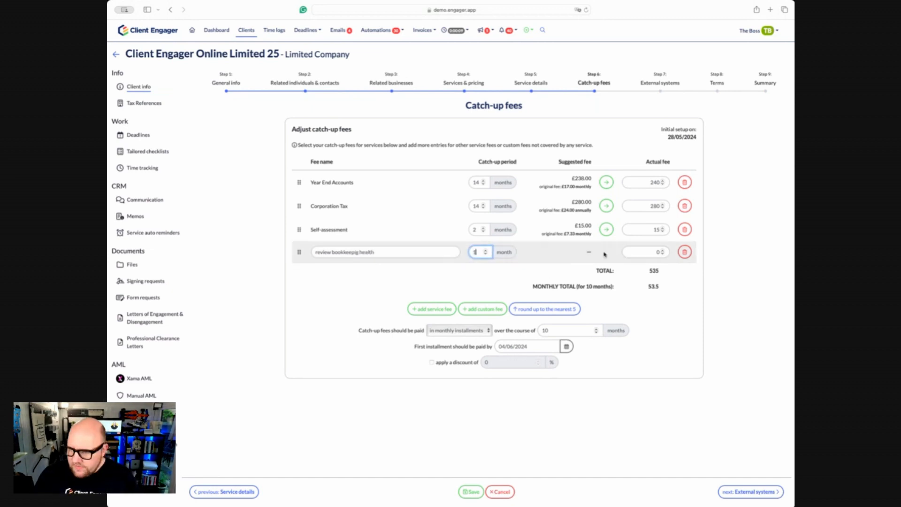
pyautogui.click(649, 251)
pyautogui.write('1')
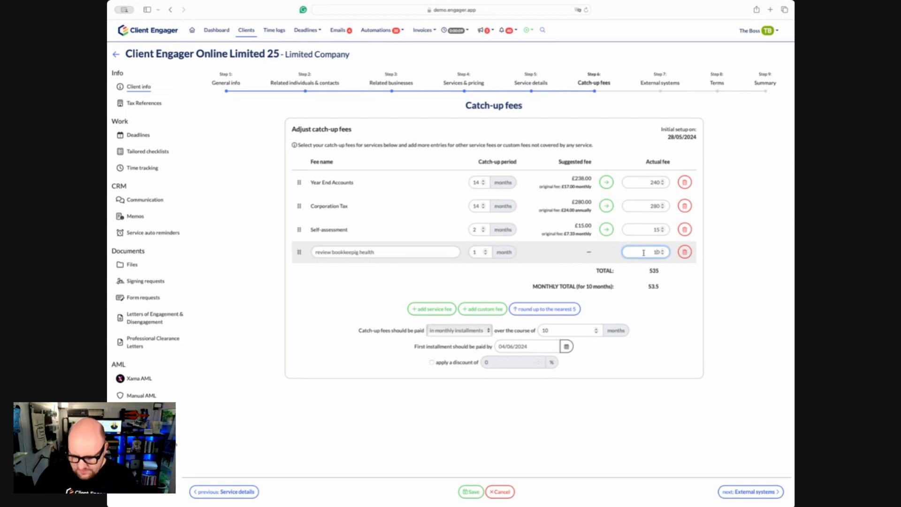
pyautogui.write('0')
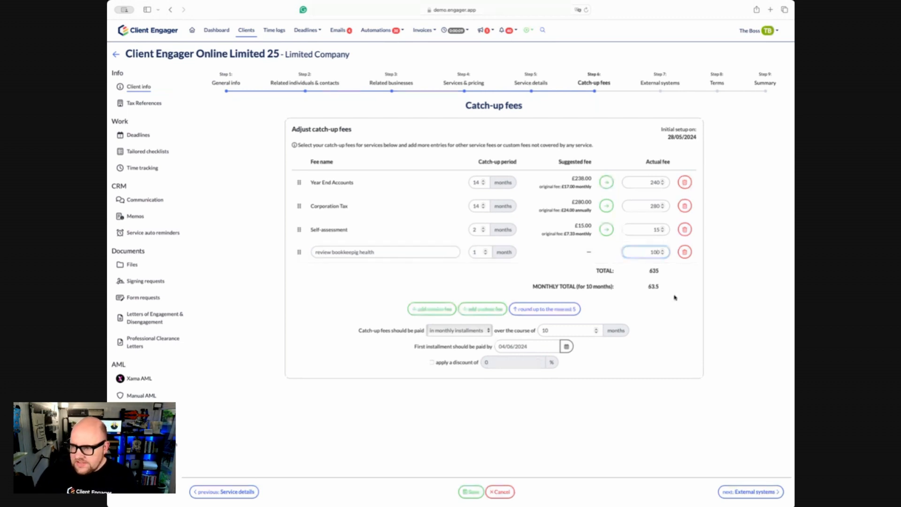
pyautogui.click(675, 298)
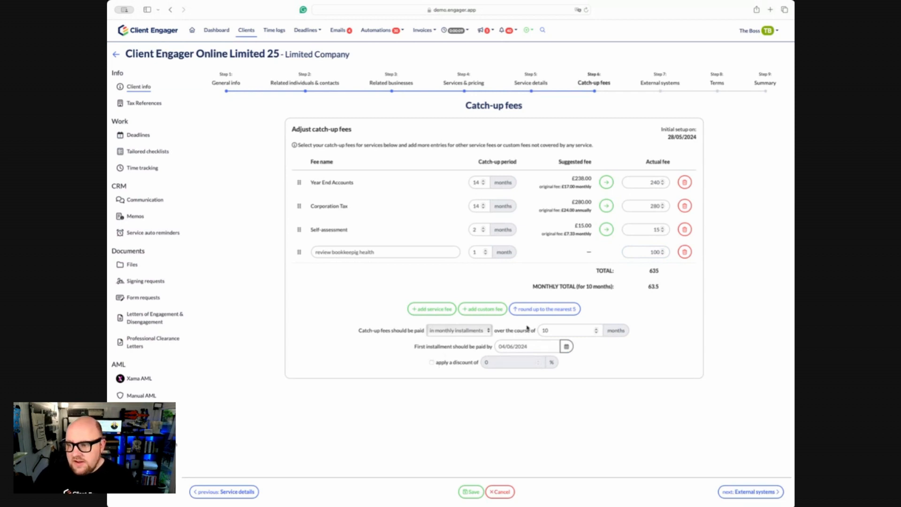
# Spread the monthly catch-up fee installments over the course of 5 months.
pyautogui.doubleClick(555, 330)
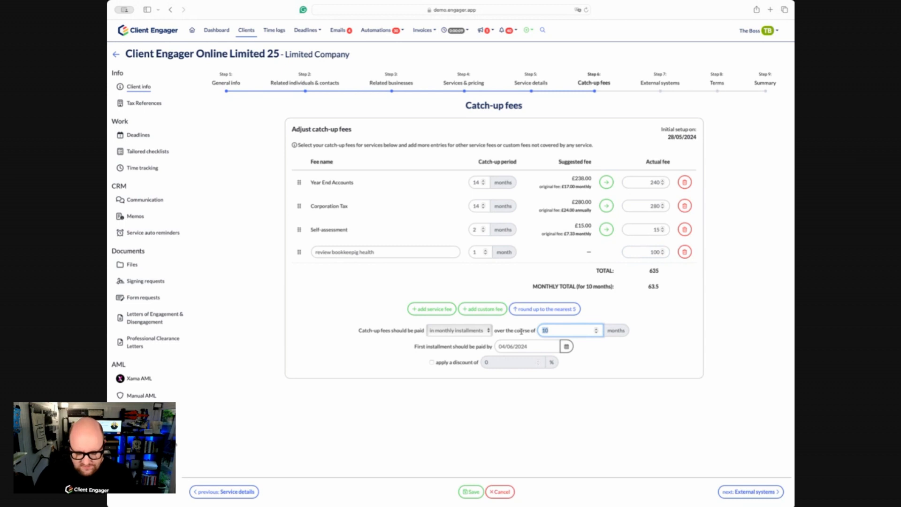
pyautogui.write('5')
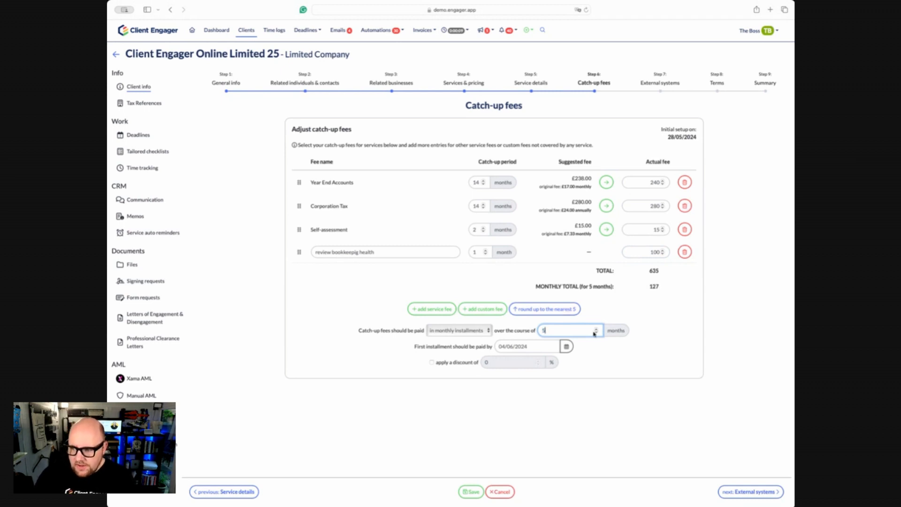
pyautogui.click(611, 351)
# Apply a 10% discount to the catch-up fees and save the client's changes.
pyautogui.click(432, 363)
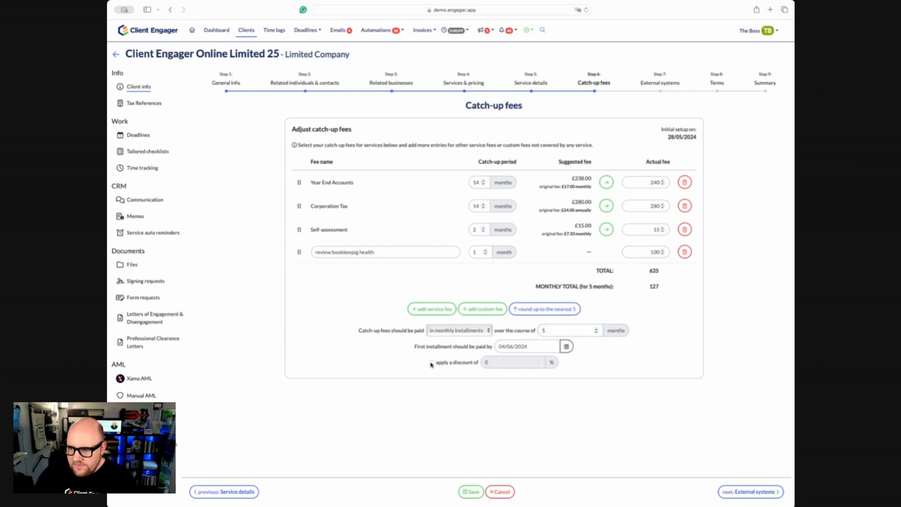
pyautogui.click(511, 380)
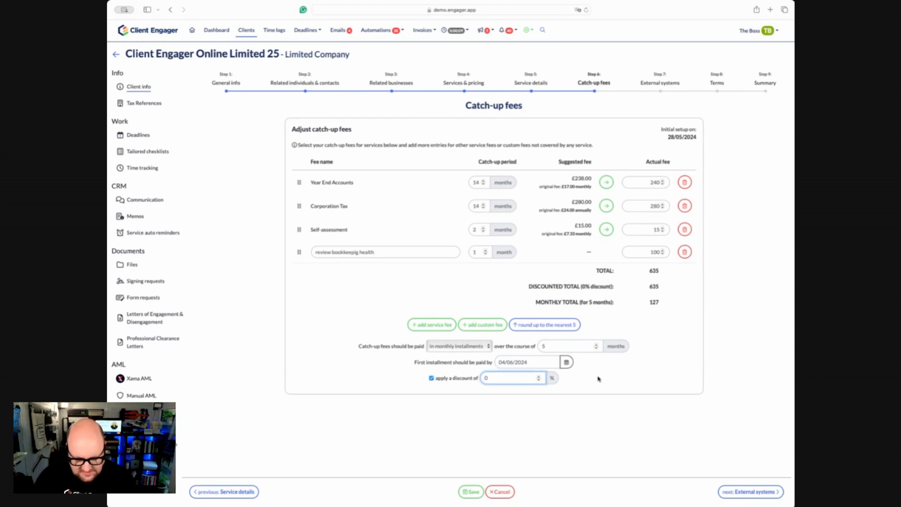
pyautogui.write('10')
pyautogui.click(633, 358)
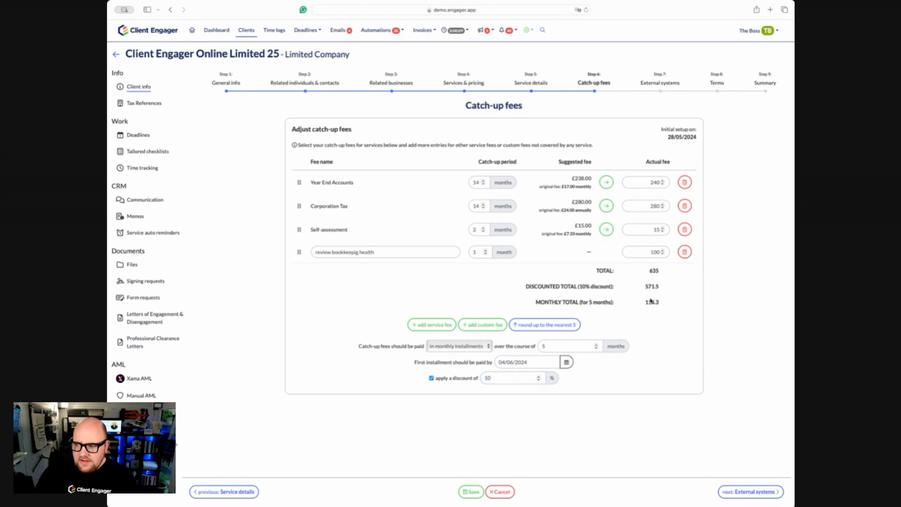
pyautogui.click(471, 493)
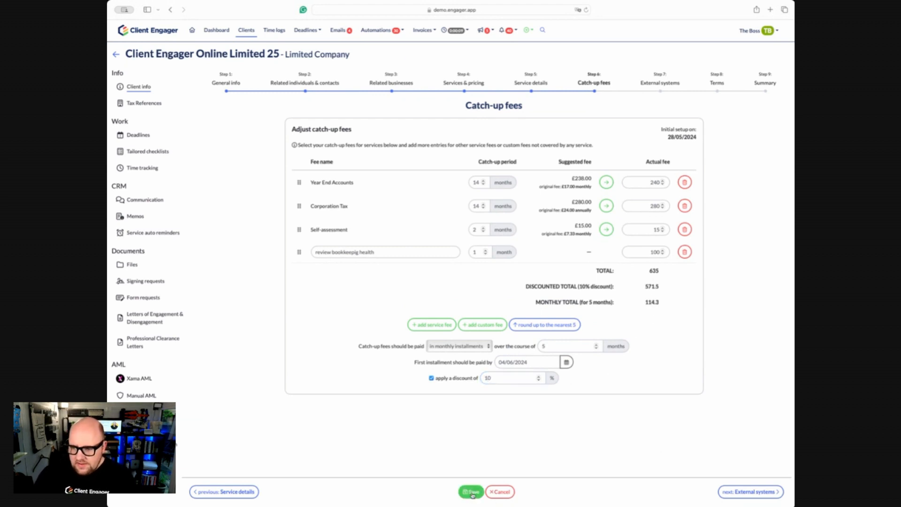
# Re-generate the client's Letters of Engagement and acknowledge the disclaimer.
pyautogui.click(149, 319)
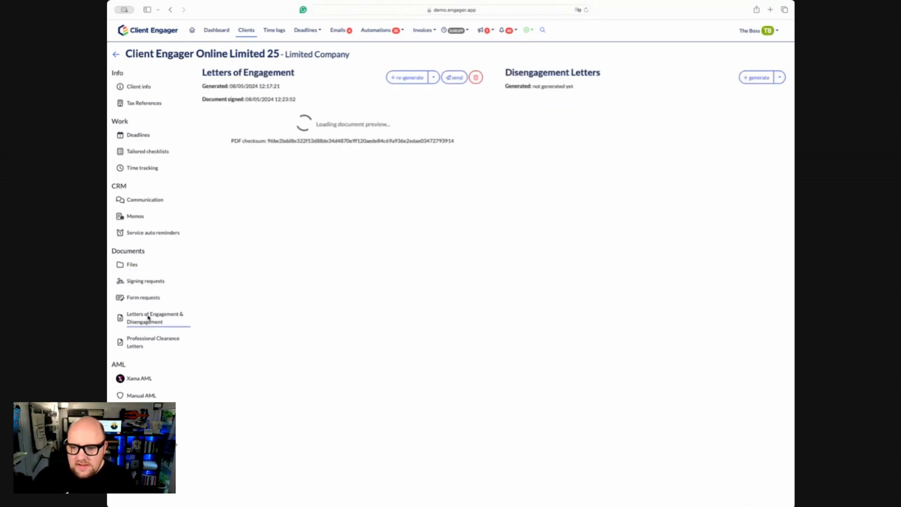
pyautogui.click(407, 76)
pyautogui.click(531, 288)
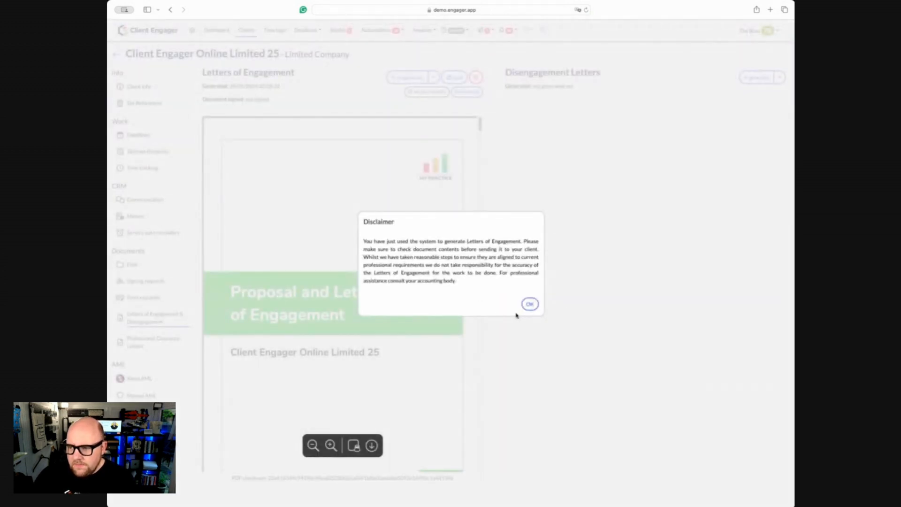
pyautogui.click(530, 304)
# Review the catch-up fee breakdown and payment plan in the generated Letters of Engagement.
pyautogui.scroll(-15, 358, 346)
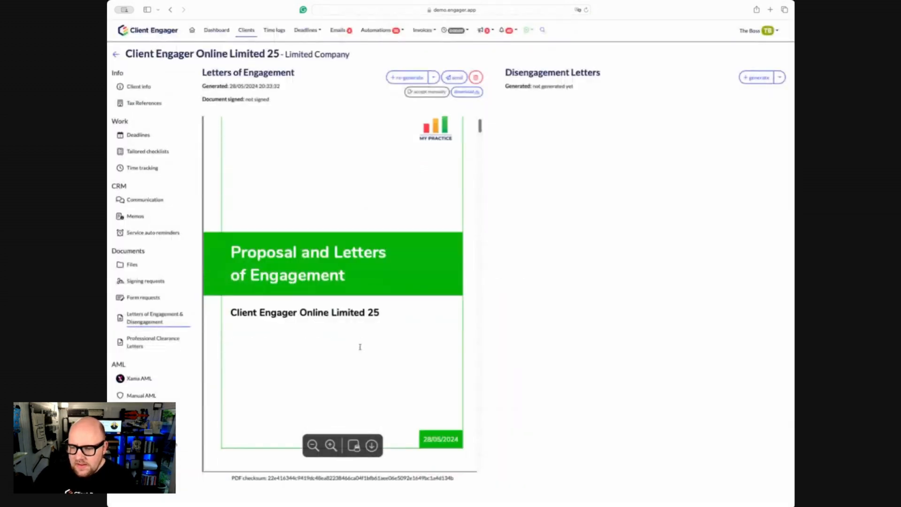
pyautogui.scroll(-4, 338, 310)
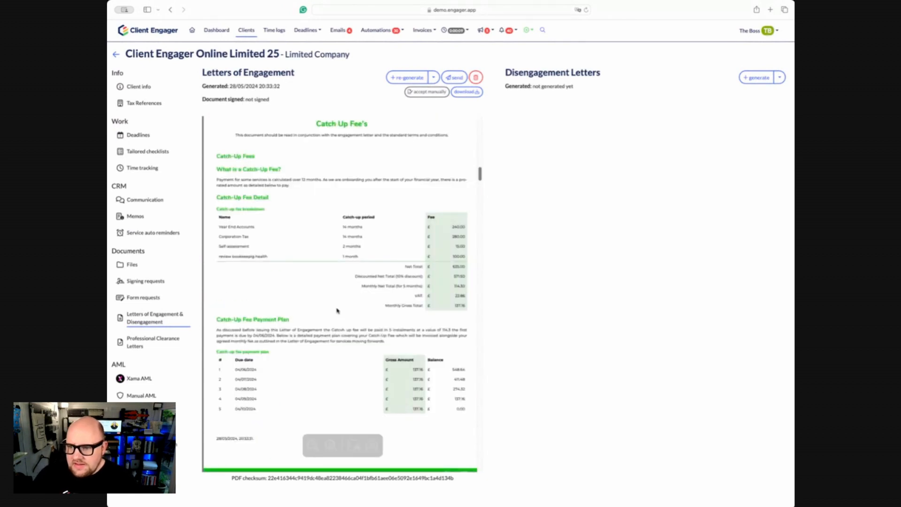
pyautogui.scroll(2, 338, 311)
pyautogui.scroll(-2, 248, 268)
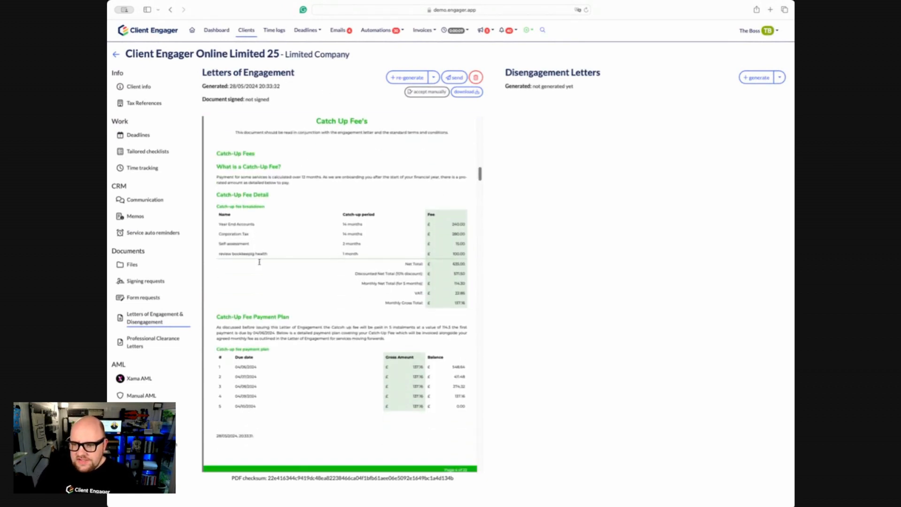
pyautogui.scroll(3, 248, 262)
pyautogui.scroll(-3, 249, 212)
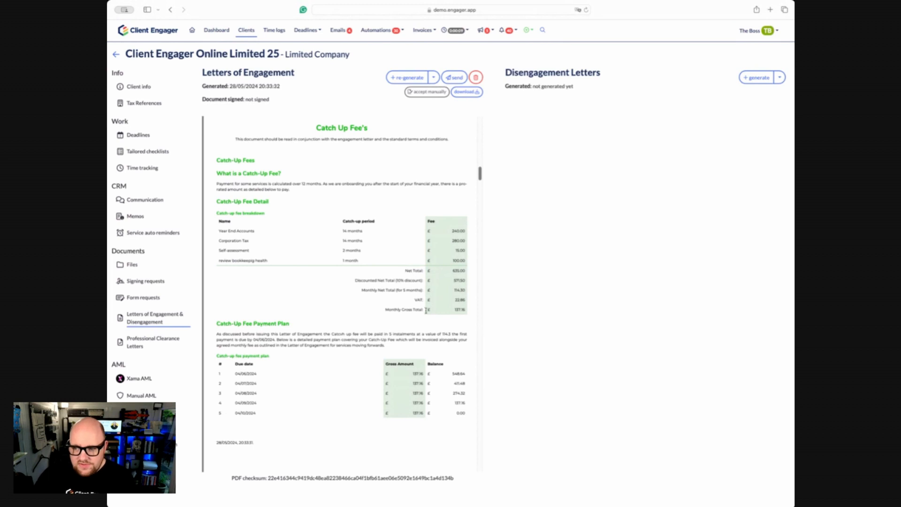
pyautogui.scroll(-3, 426, 311)
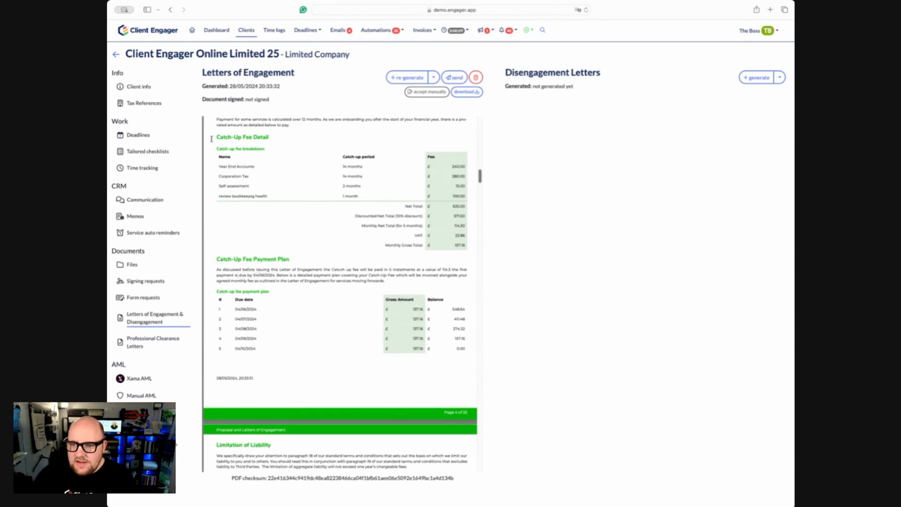
# Set the first catch-up fee installment to be paid by 07/06/2024 and save the client's changes.
pyautogui.click(149, 86)
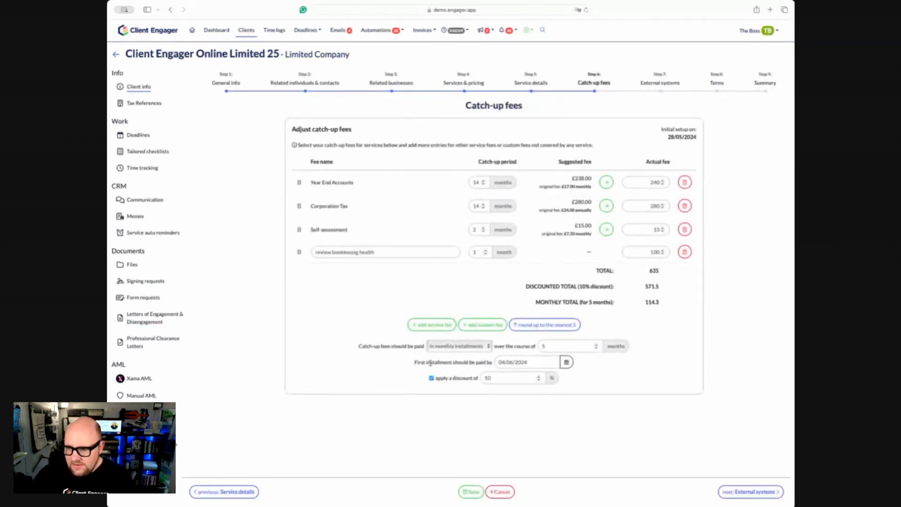
pyautogui.moveTo(431, 363); pyautogui.dragTo(490, 361)
pyautogui.click(490, 361)
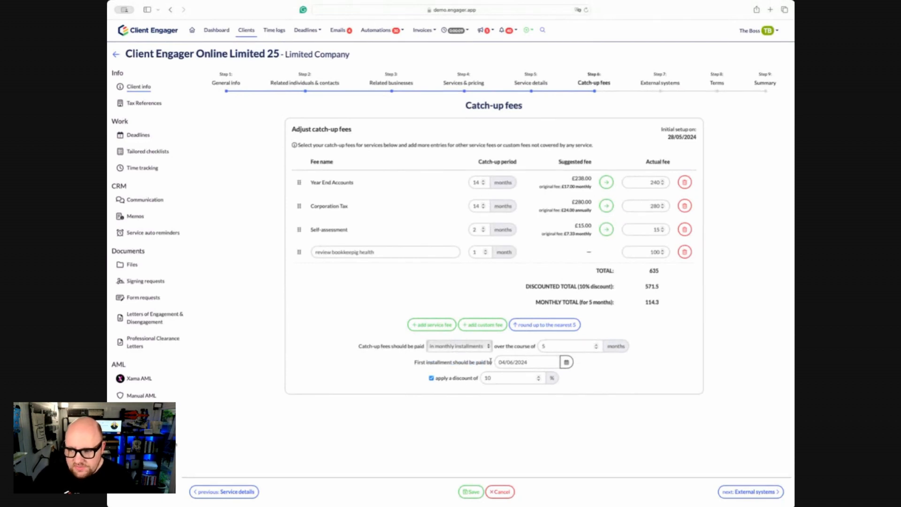
pyautogui.click(567, 362)
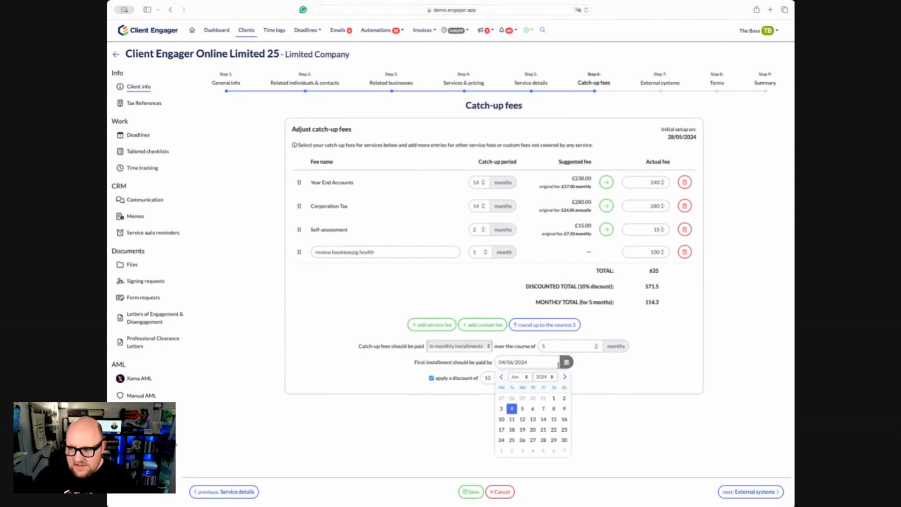
pyautogui.click(545, 409)
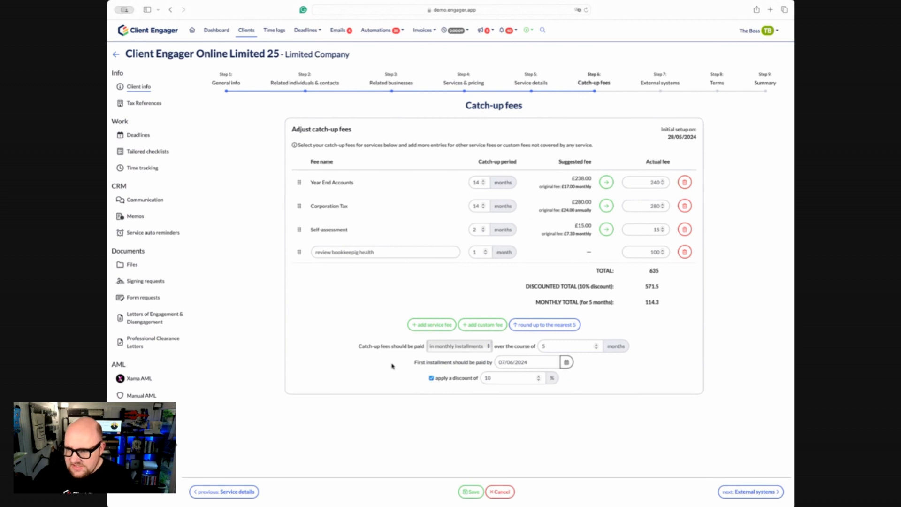
pyautogui.click(471, 492)
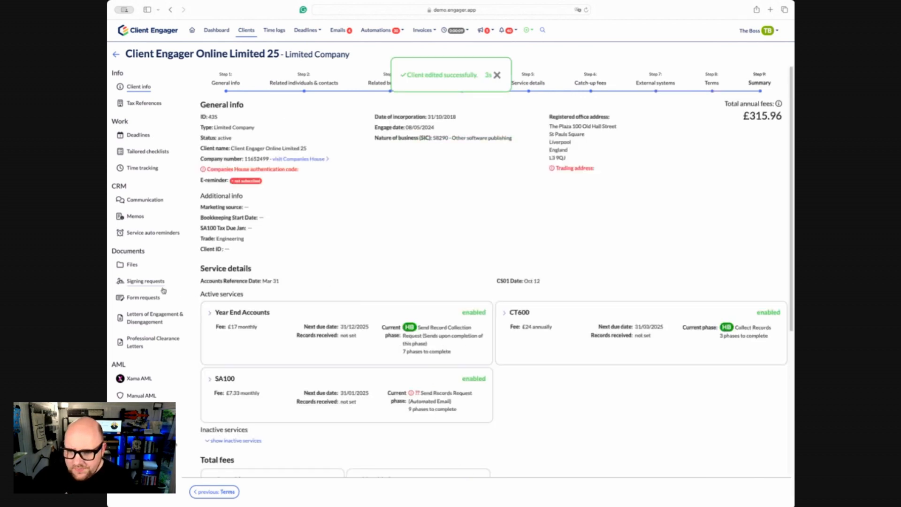
# Re-generate the client's Letters of Engagement with the changed installment date and acknowledge the disclaimer.
pyautogui.click(151, 318)
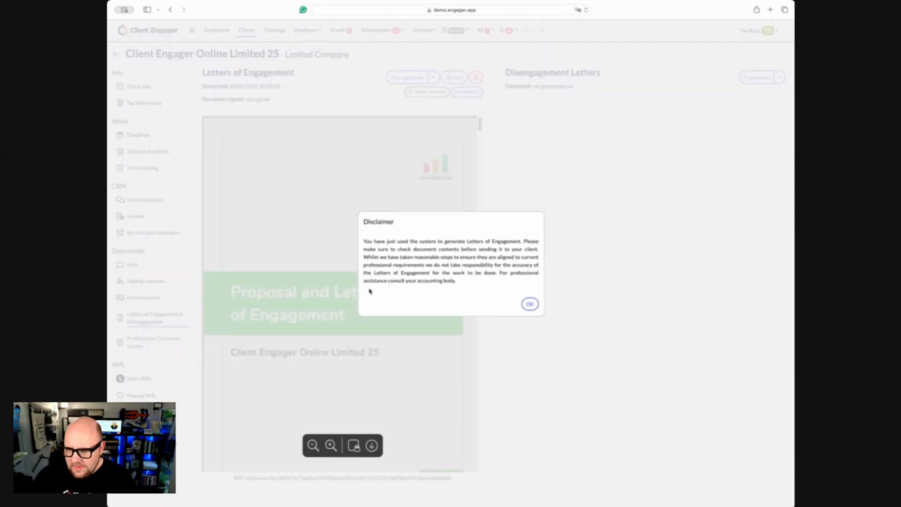
pyautogui.click(530, 303)
# Check the installment due dates and balances in the Catch-Up Fee Payment Plan of the re-generated letter.
pyautogui.scroll(-3, 408, 346)
pyautogui.scroll(-10, 407, 346)
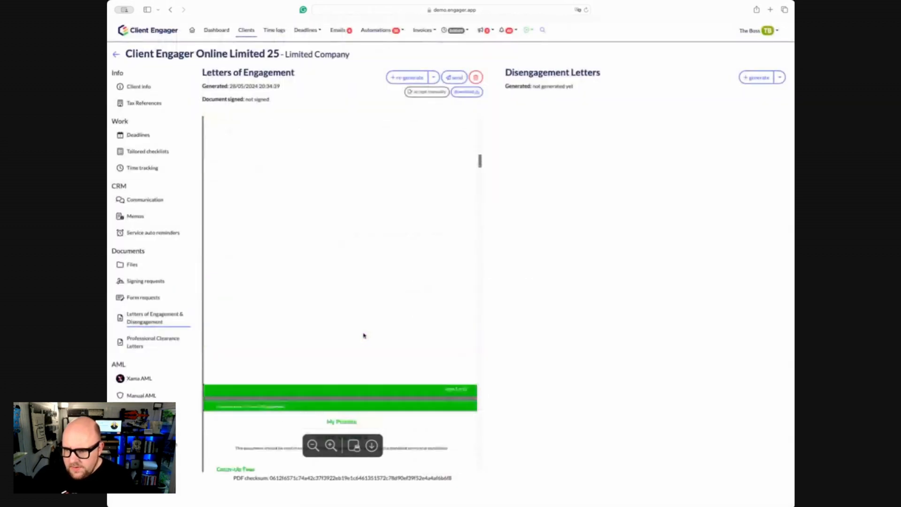
pyautogui.scroll(3, 347, 264)
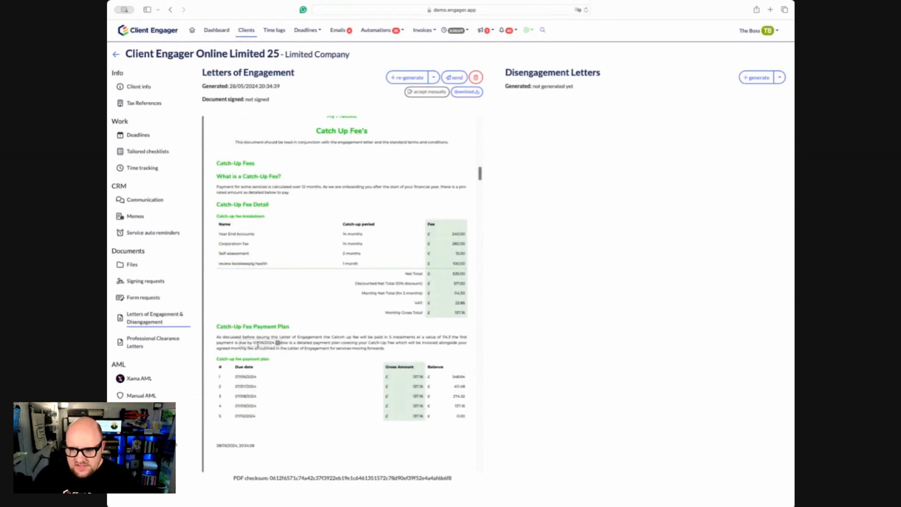
pyautogui.scroll(-1, 259, 344)
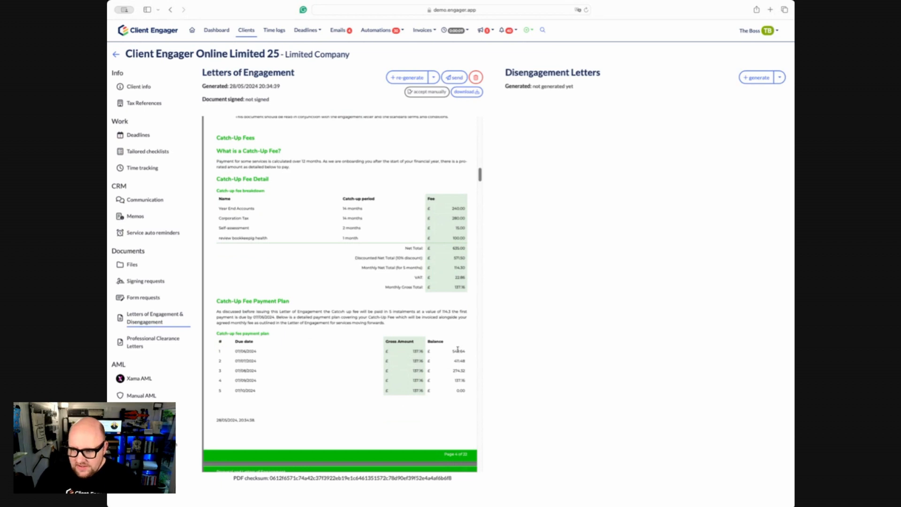
pyautogui.scroll(-1, 459, 395)
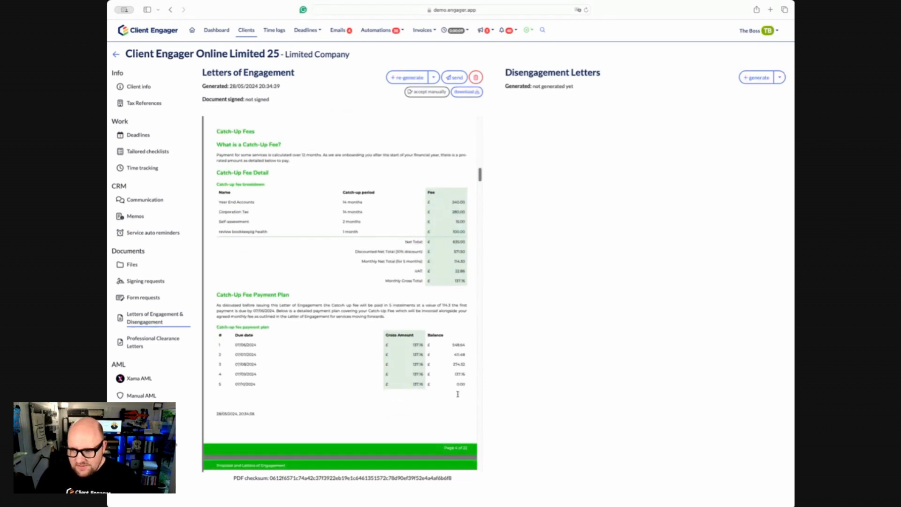
pyautogui.scroll(-1, 320, 369)
pyautogui.scroll(3, 320, 369)
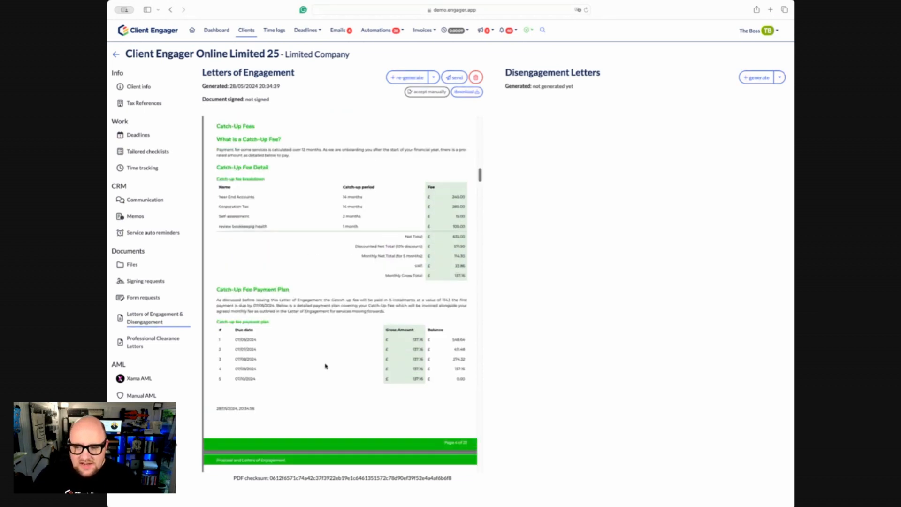
pyautogui.scroll(1, 349, 317)
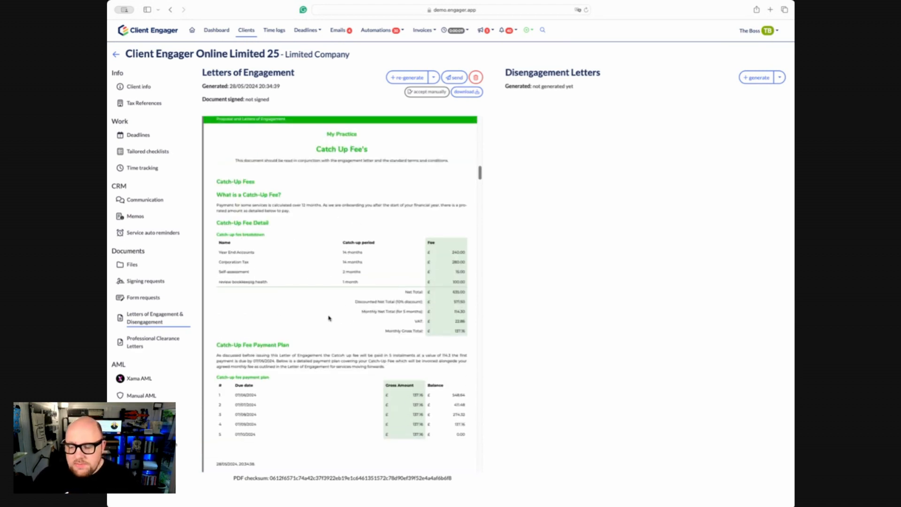
# Look through the letter's terms following the catch-up fees page, down to the Acceptance section and signature area.
pyautogui.scroll(-3, 327, 317)
pyautogui.scroll(-20, 327, 318)
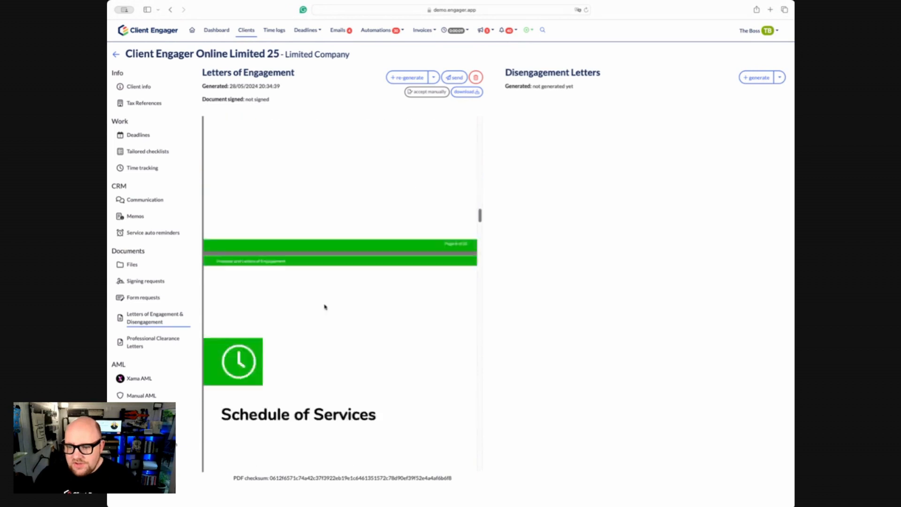
pyautogui.scroll(6, 323, 238)
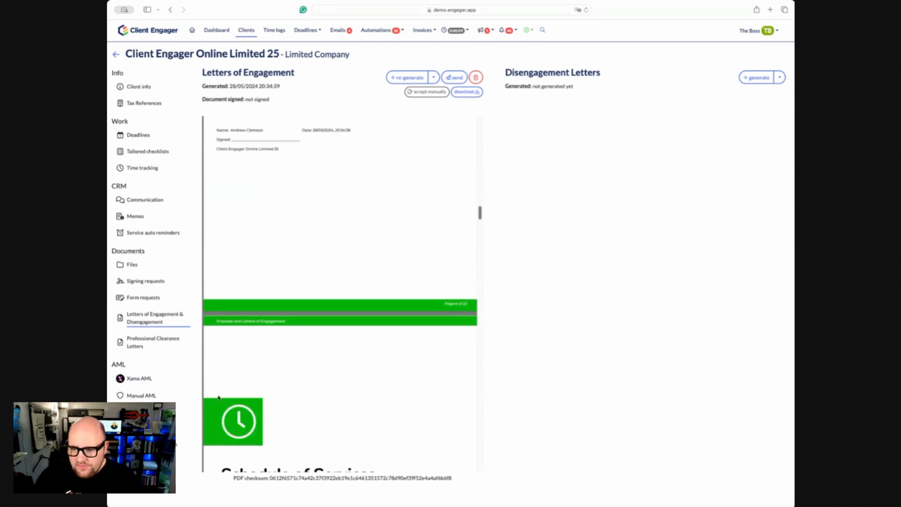
pyautogui.scroll(-1, 321, 412)
pyautogui.scroll(5, 282, 258)
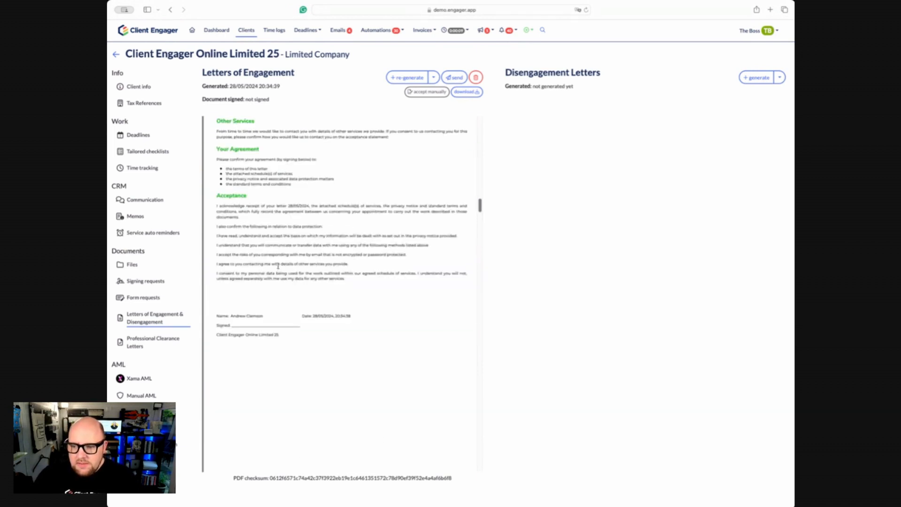
pyautogui.scroll(4, 278, 266)
pyautogui.scroll(6, 266, 320)
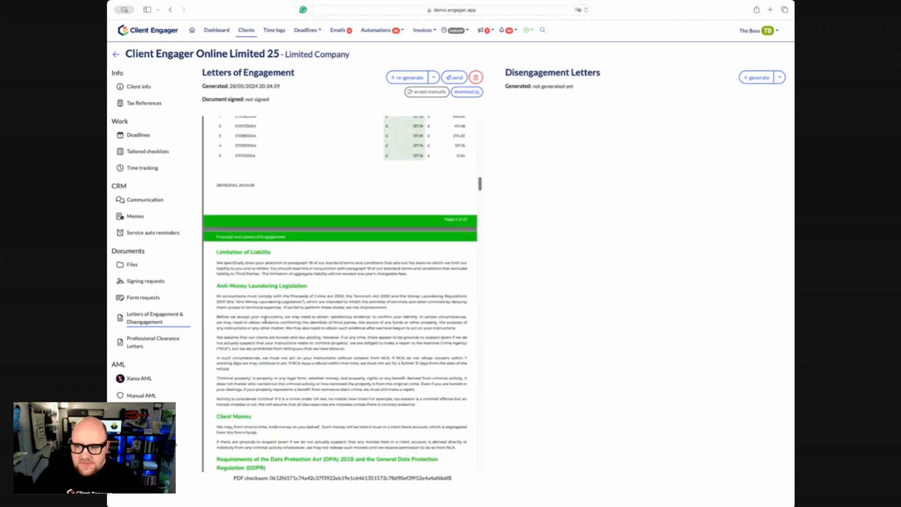
pyautogui.scroll(10, 277, 296)
pyautogui.scroll(-7, 361, 383)
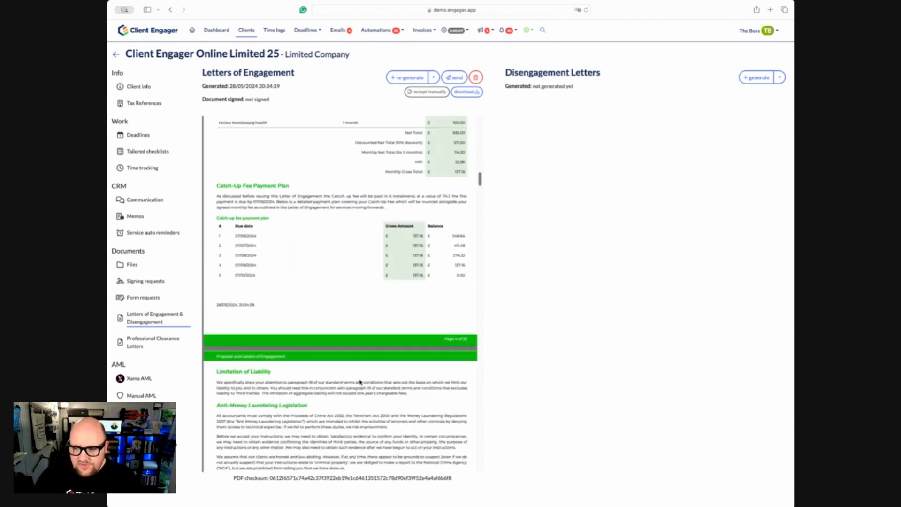
pyautogui.scroll(-10, 361, 382)
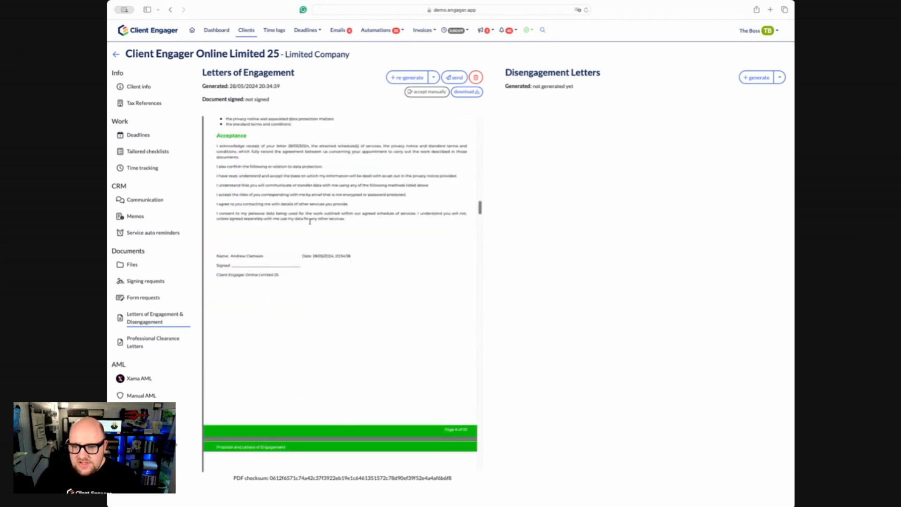
pyautogui.scroll(10, 308, 336)
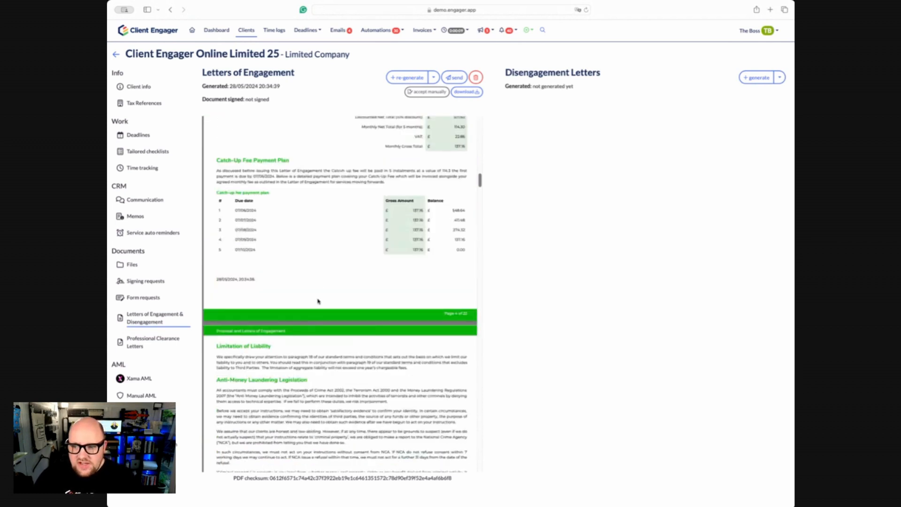
# Review the whole Catch Up Fee's page again, covering the explanation, fee breakdown, discounted totals and payment plan.
pyautogui.scroll(3, 319, 303)
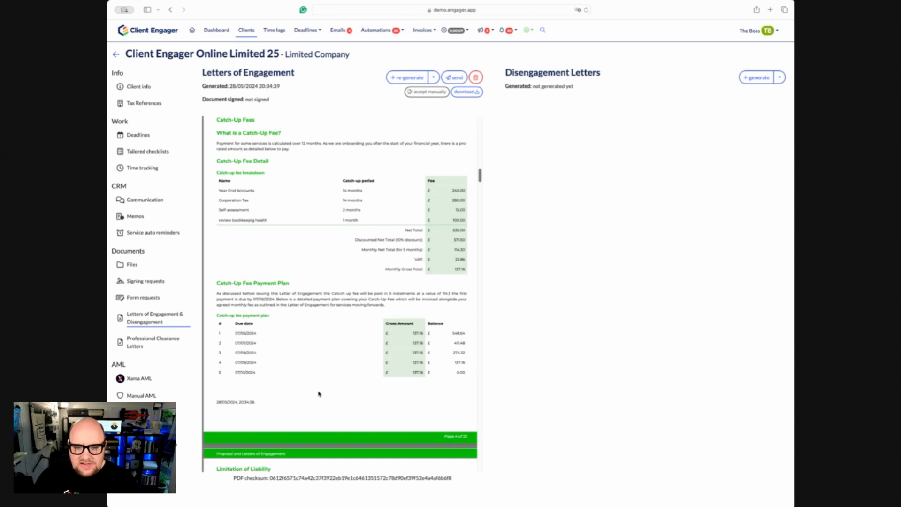
pyautogui.scroll(-1, 318, 391)
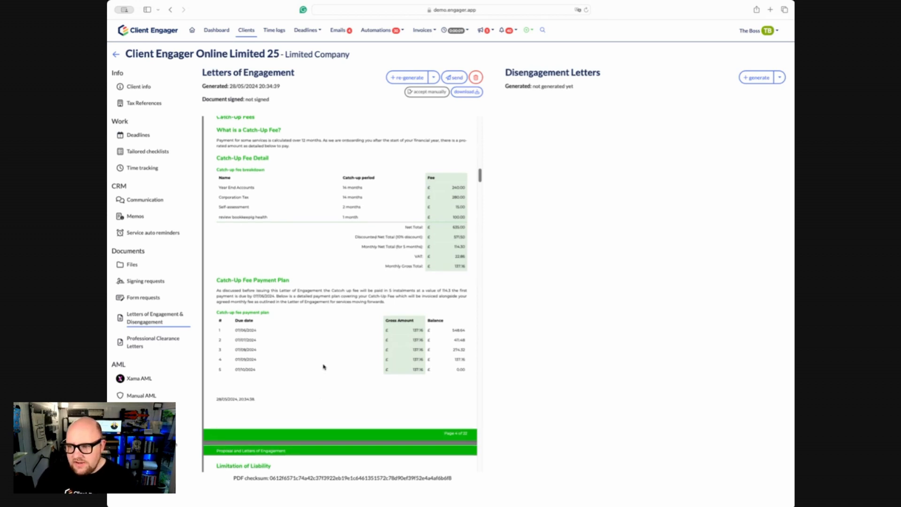
pyautogui.scroll(-1, 322, 367)
pyautogui.scroll(3, 306, 324)
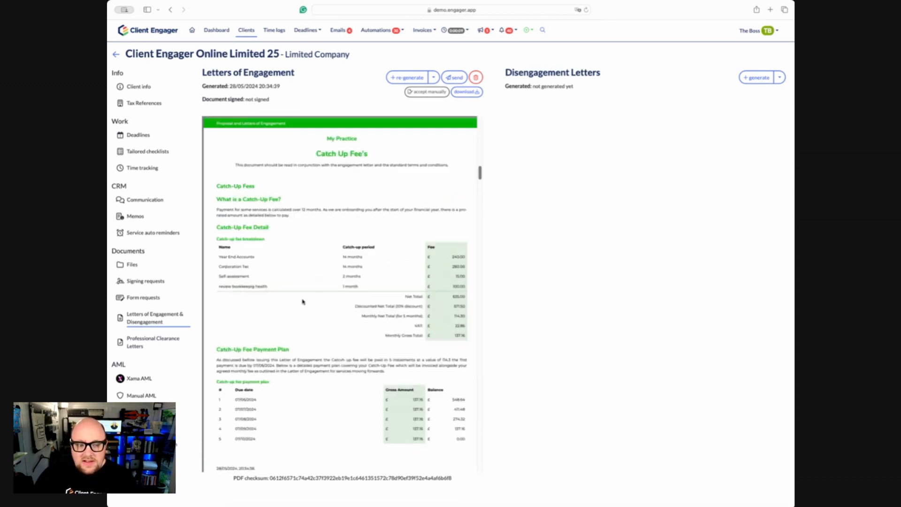
pyautogui.scroll(-2, 324, 357)
pyautogui.scroll(-2, 325, 332)
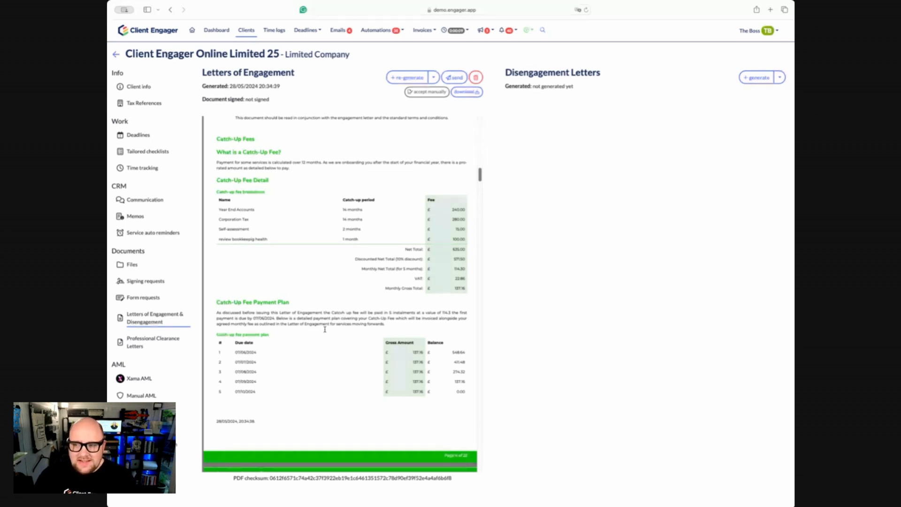
pyautogui.scroll(1, 325, 324)
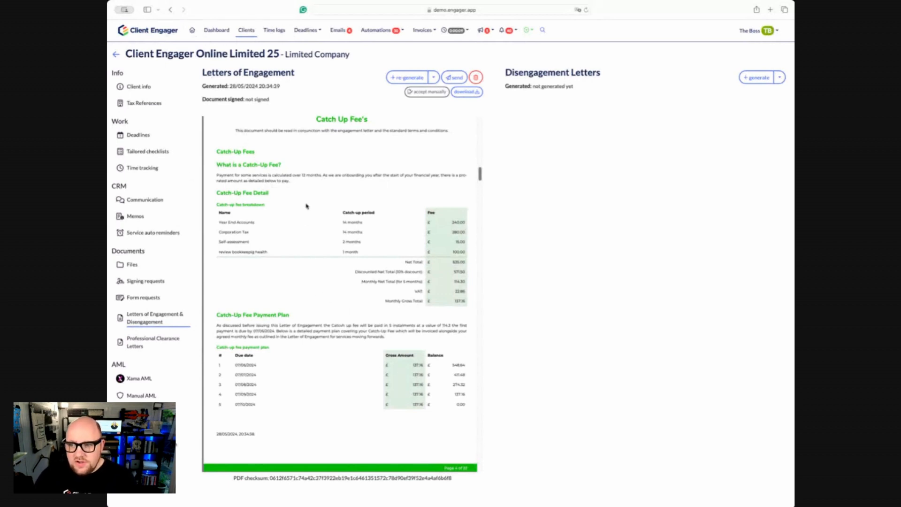
pyautogui.scroll(1, 318, 185)
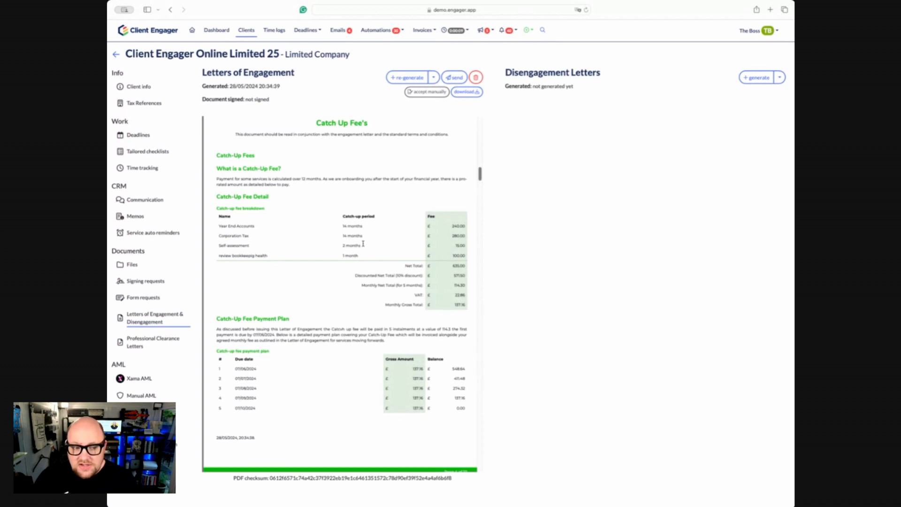
pyautogui.scroll(-1, 374, 208)
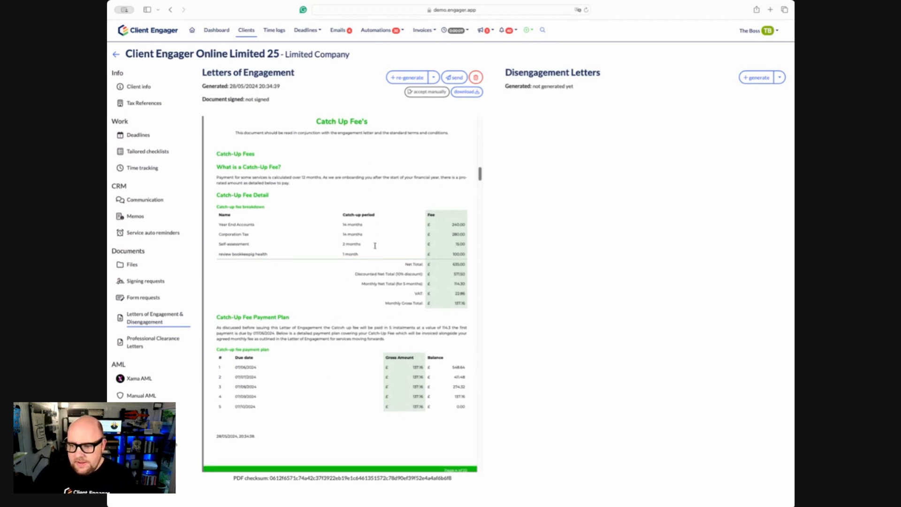